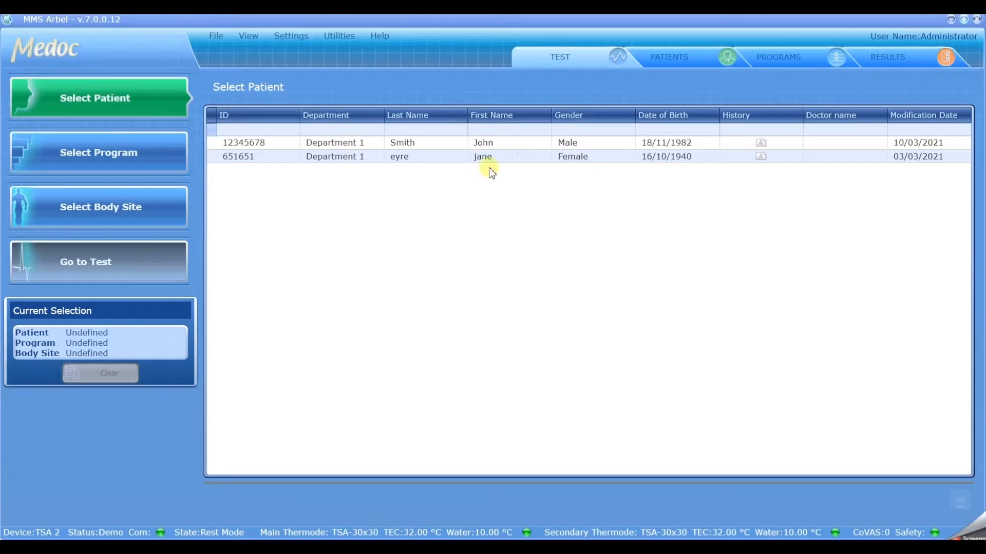
- Browse the patient list and the TSA and DCHEPS Program List, then begin closing MMS Arbel
left_click(688, 61)
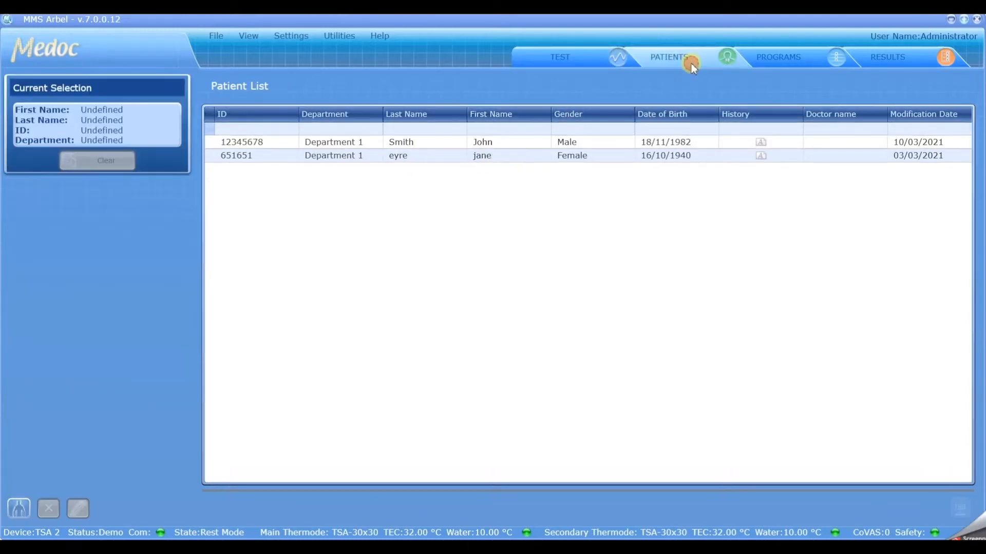
left_click(802, 62)
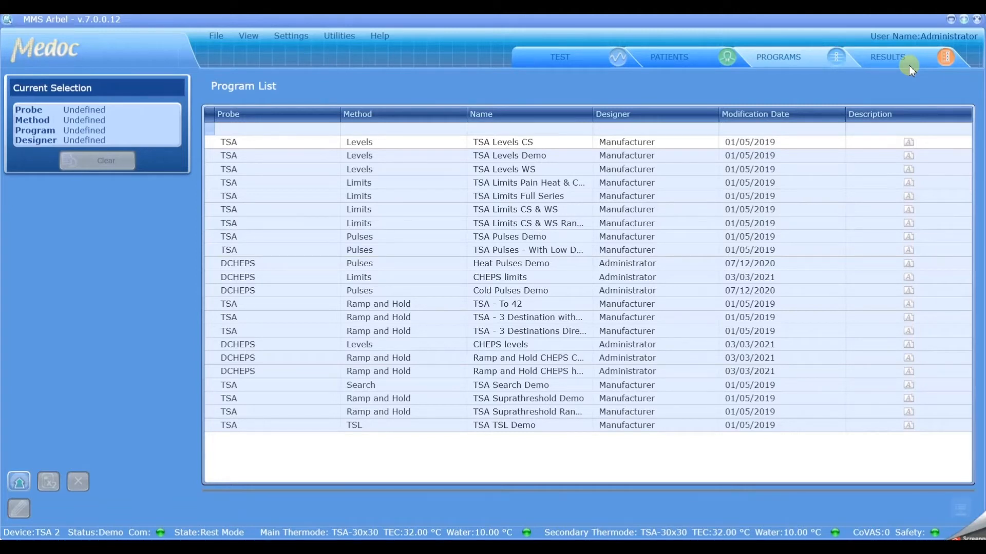
left_click(978, 20)
- Confirm closing MMS Arbel, relaunch Medoc Main Station and open Database Utility from Options
left_click(508, 303)
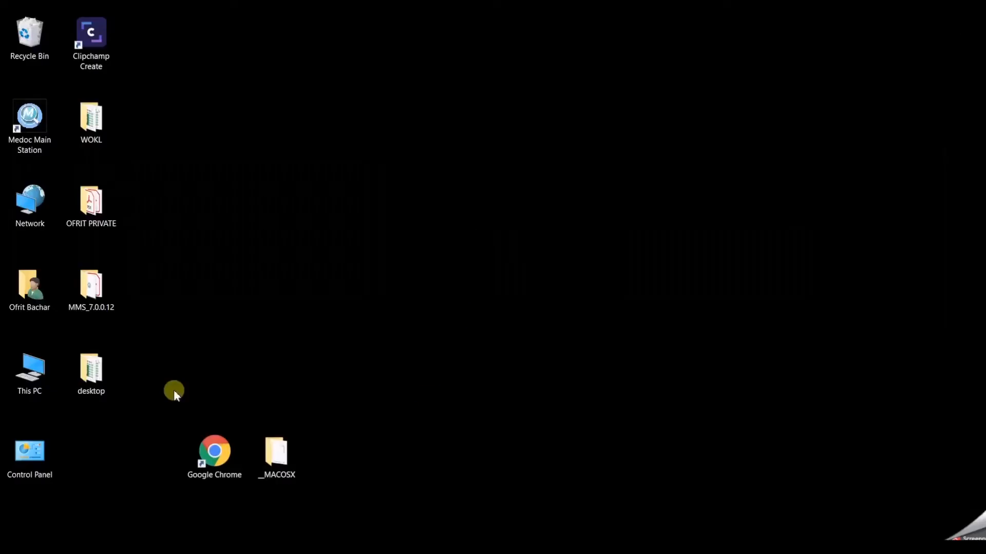
double_click(41, 127)
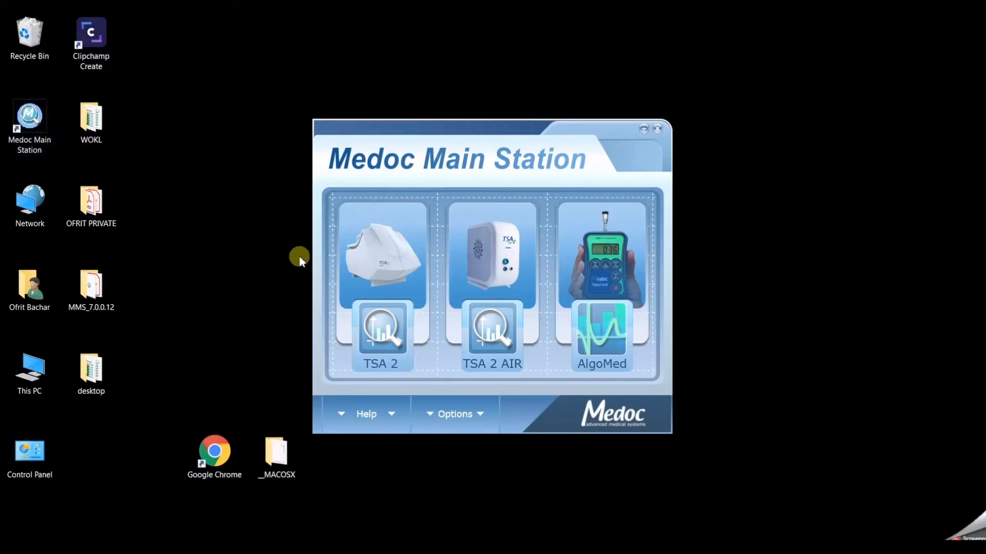
left_click(476, 413)
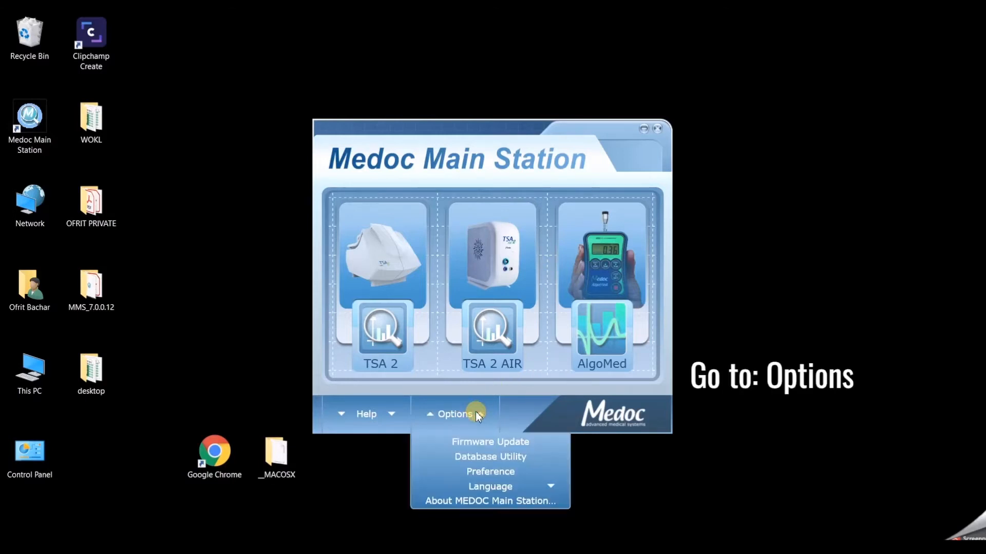
left_click(480, 461)
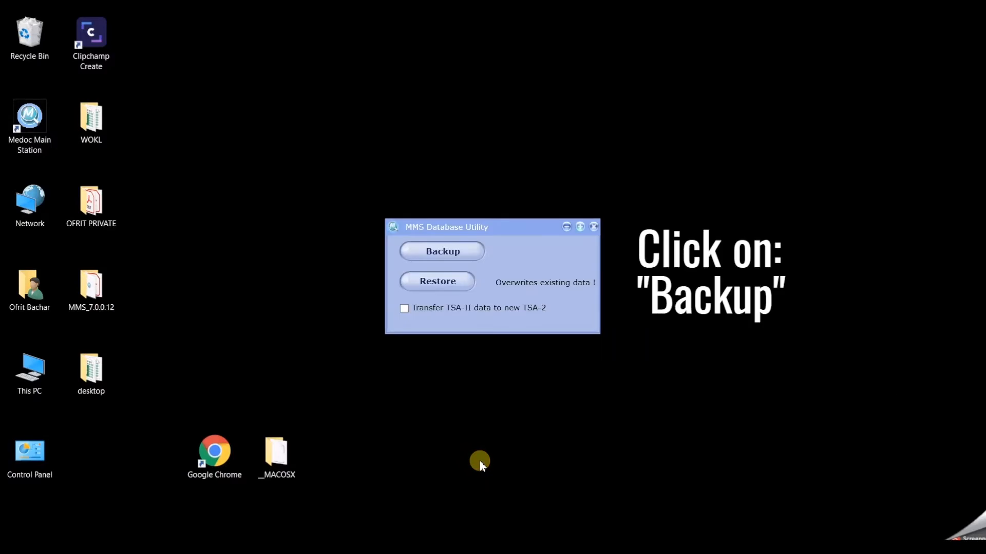
- Back up the database to the Desktop as 10032021db.sdf
left_click(454, 250)
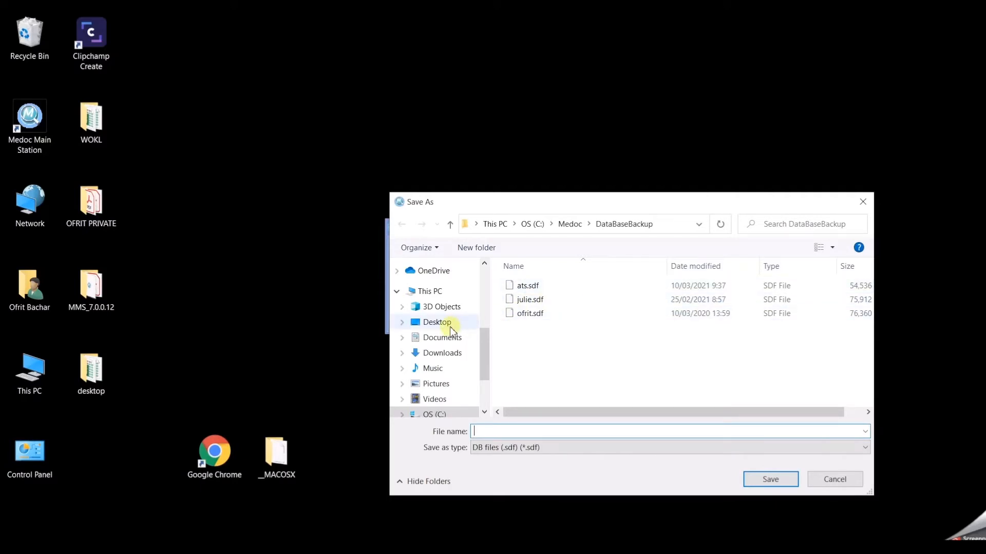
left_click(437, 322)
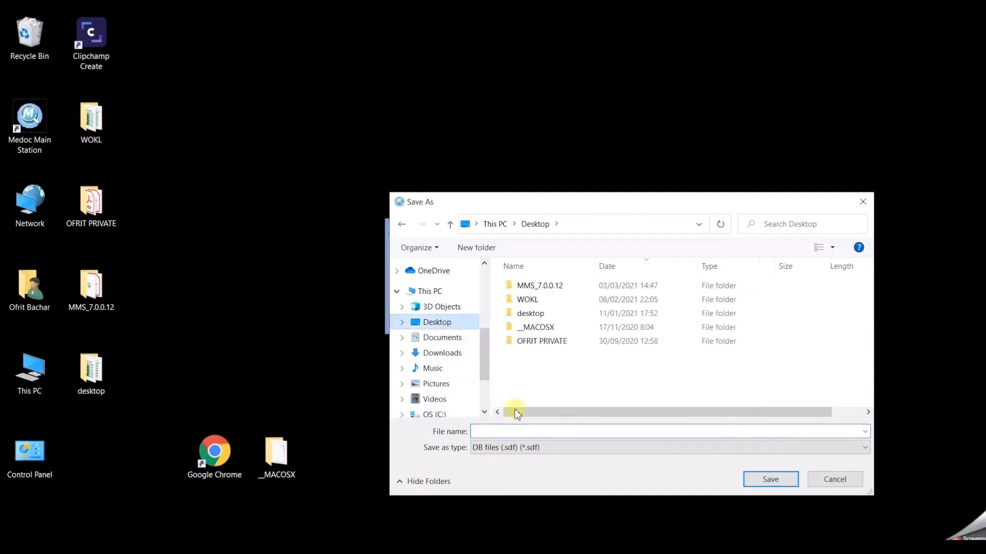
left_click(502, 432)
type("1003")
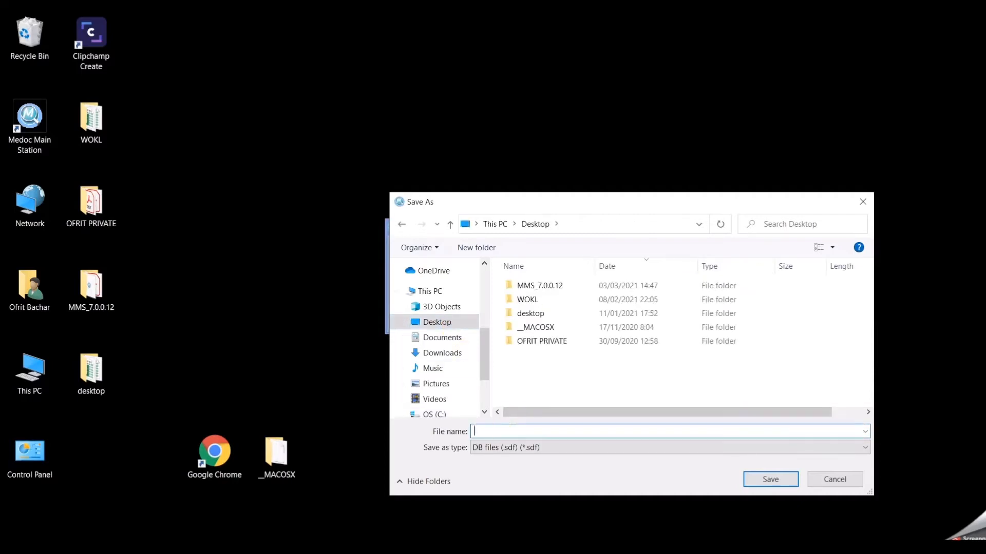
type("2021db")
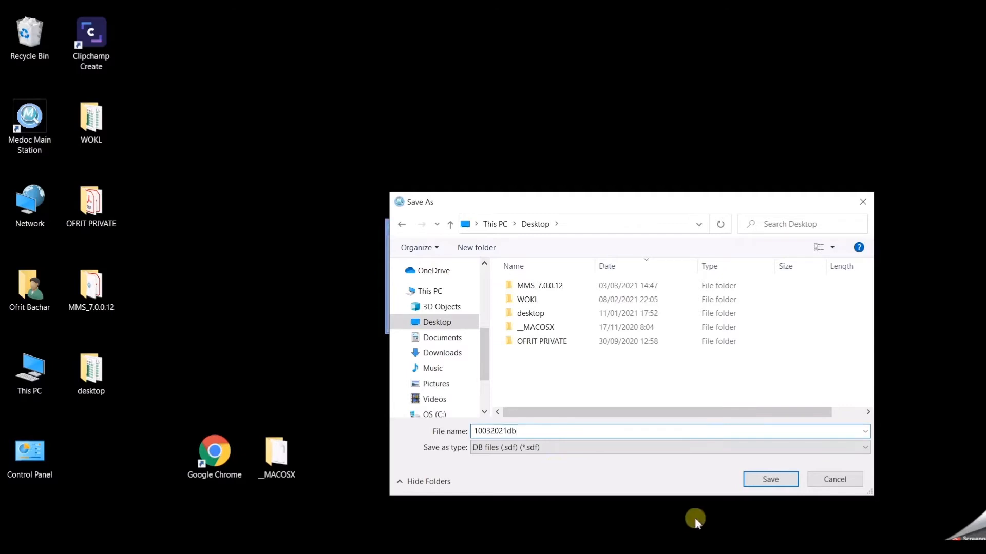
left_click(781, 480)
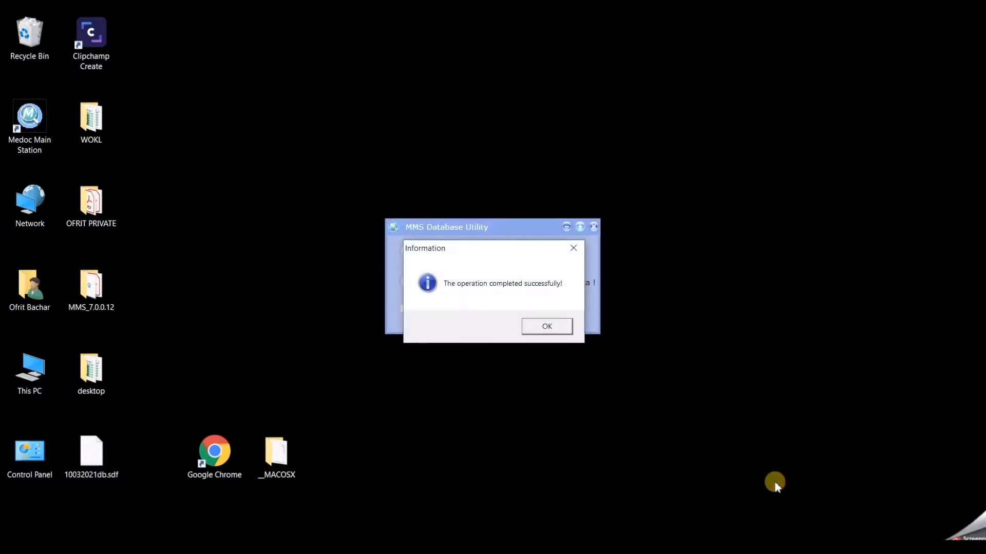
- Dismiss the backup message, close the utility, and open the MMS_7.0.0.12 installer folder
left_click(543, 326)
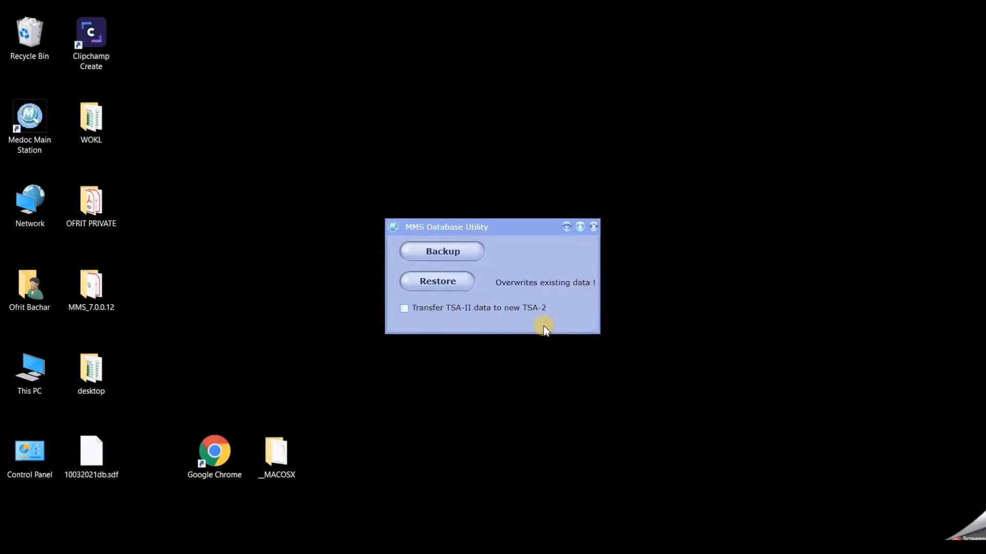
left_click(594, 228)
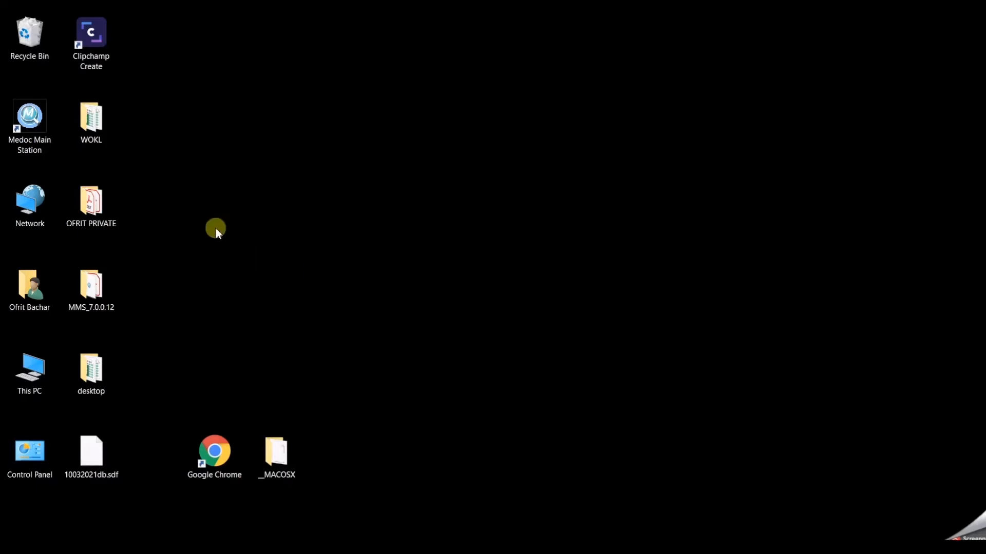
double_click(99, 284)
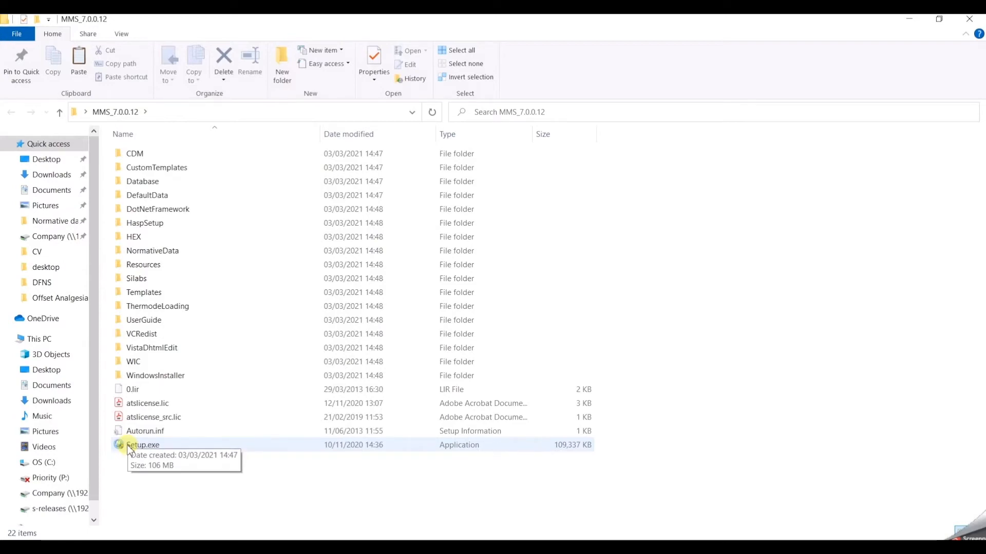
- Run Setup.exe to uninstall the old version, keeping its database in C:\Medoc\DataBaseBackup
double_click(139, 445)
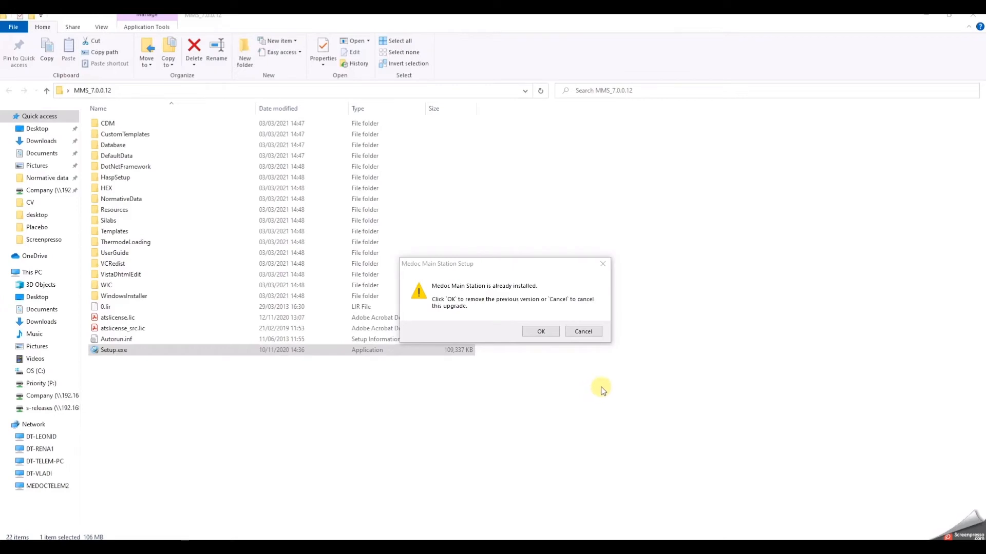
left_click(541, 332)
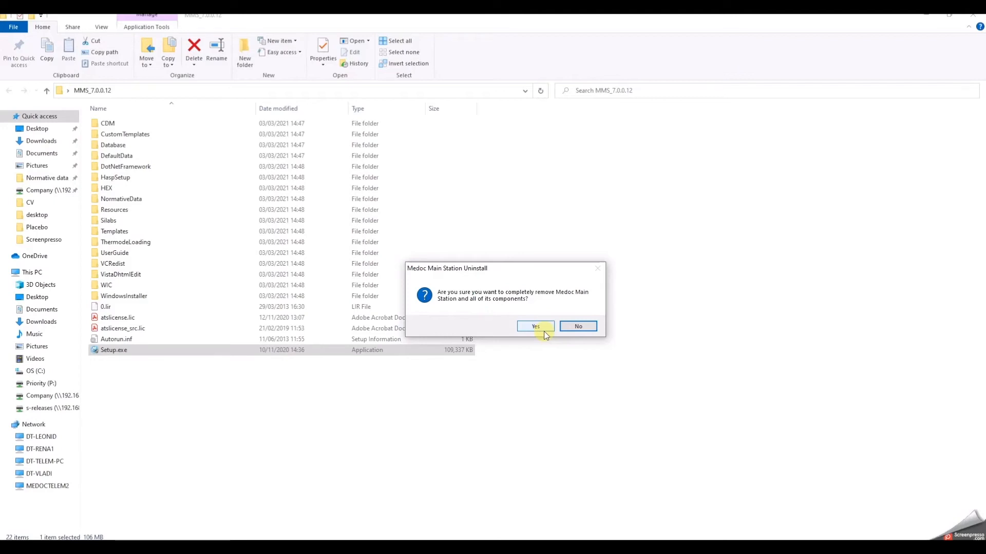
left_click(535, 328)
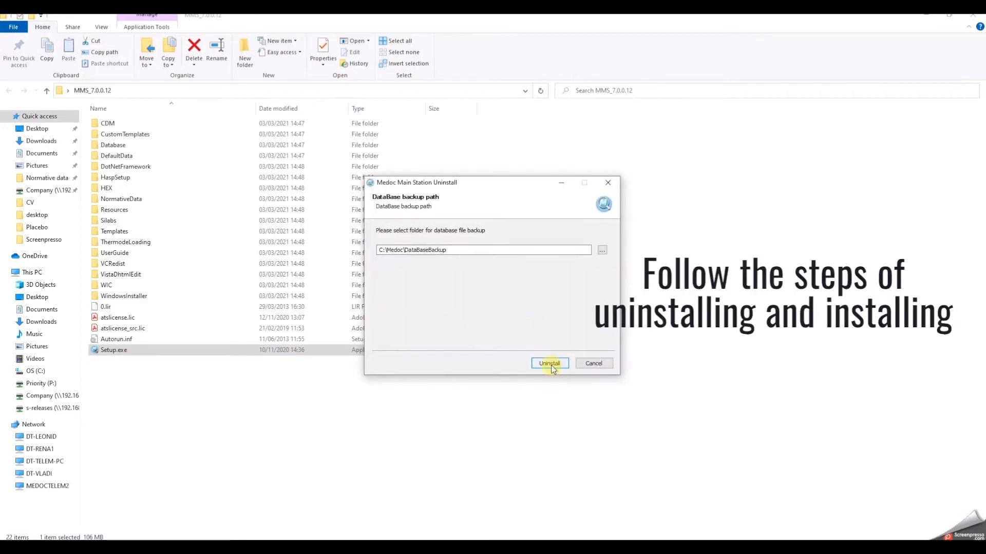
left_click(550, 363)
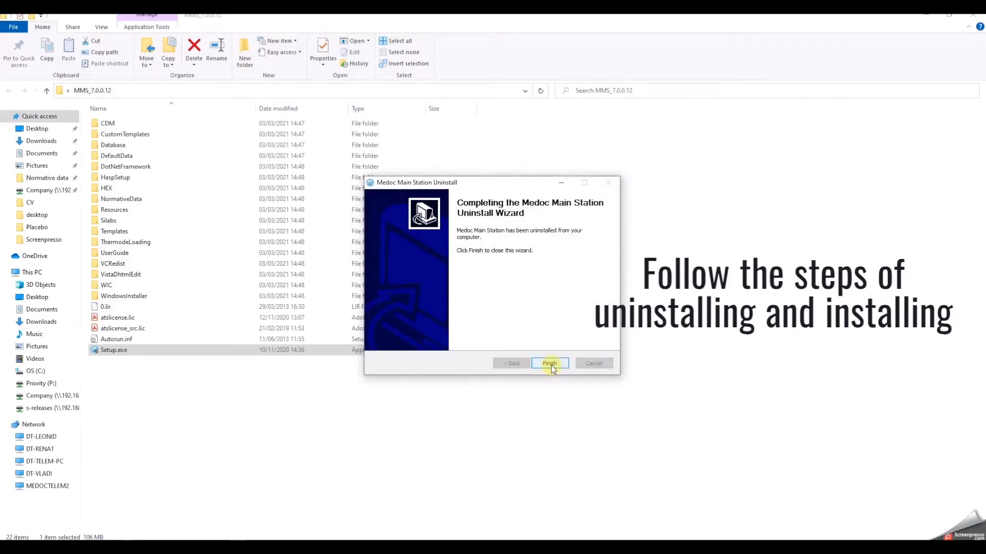
left_click(549, 364)
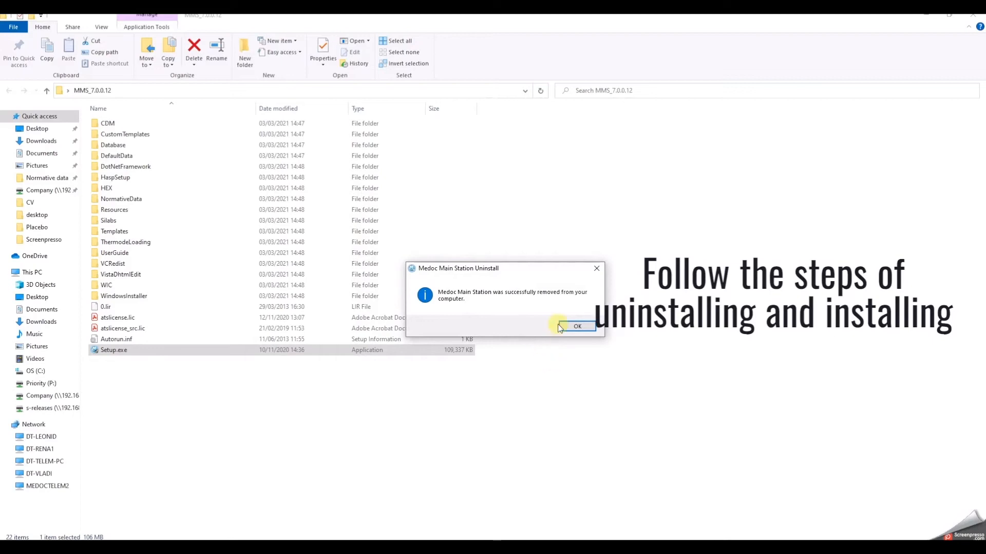
- Install Medoc Main Station with default location, start menu folder and normative data
left_click(584, 326)
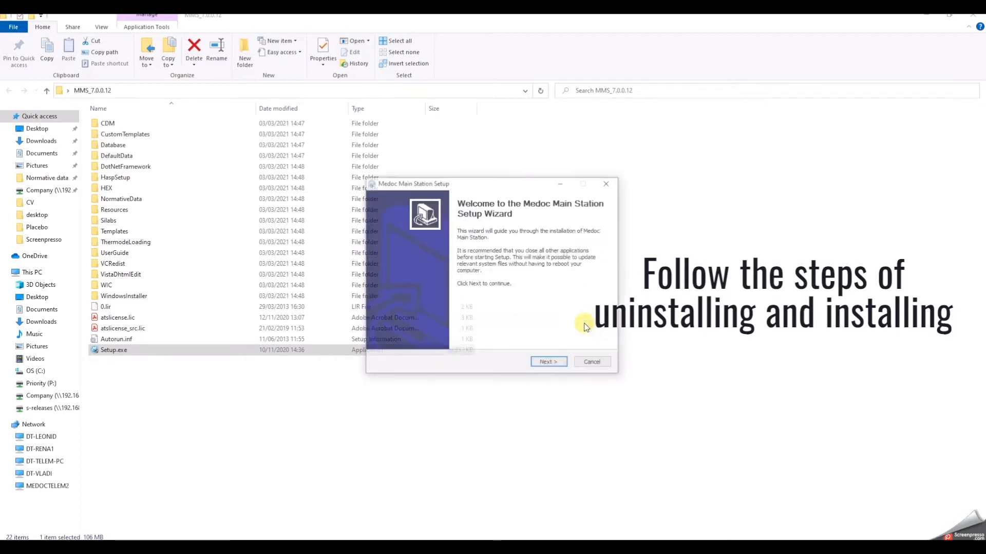
left_click(559, 364)
left_click(559, 364)
left_click(558, 364)
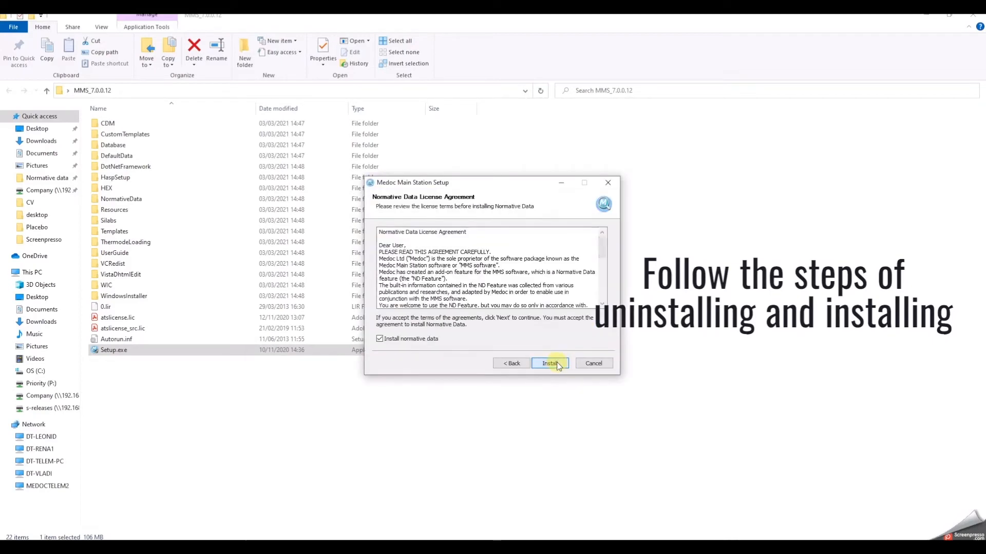
left_click(558, 363)
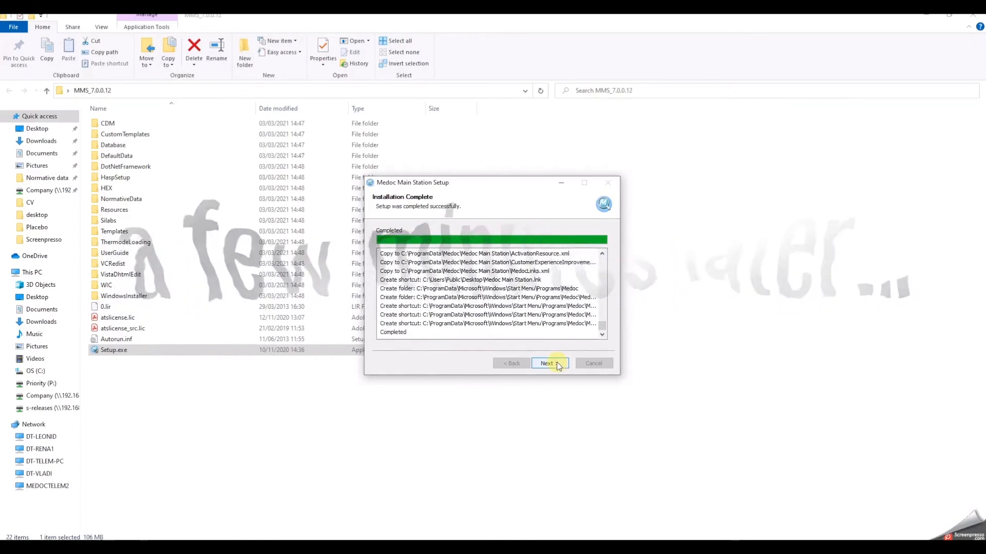
left_click(548, 364)
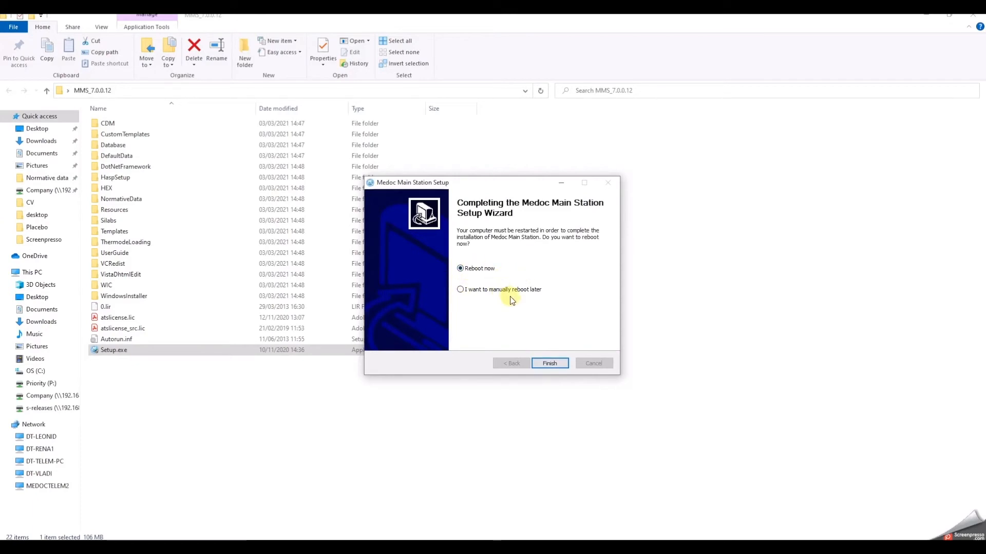
- Finish setup choosing manual reboot later, then close the installer folder and dismiss the access error
left_click(473, 294)
left_click(553, 366)
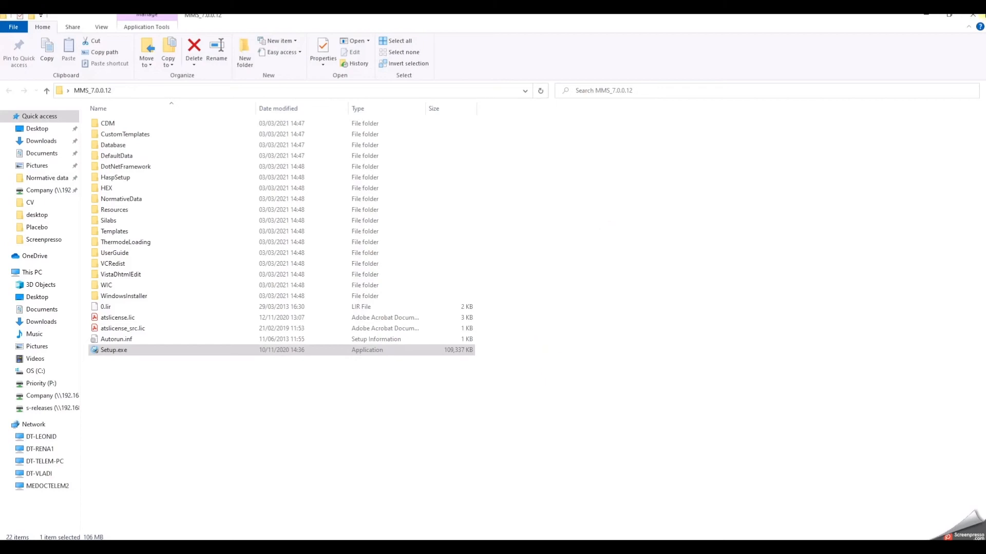
left_click(967, 17)
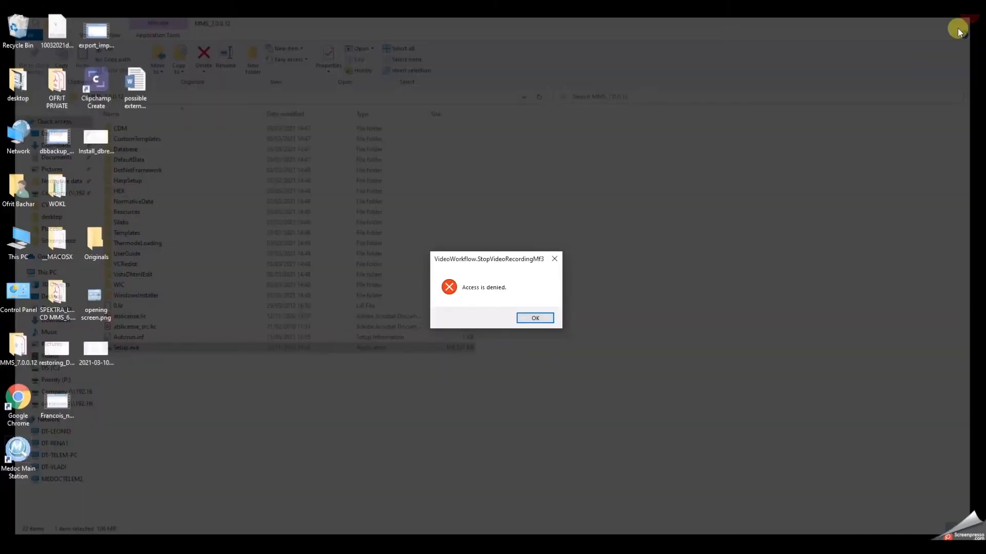
left_click(535, 315)
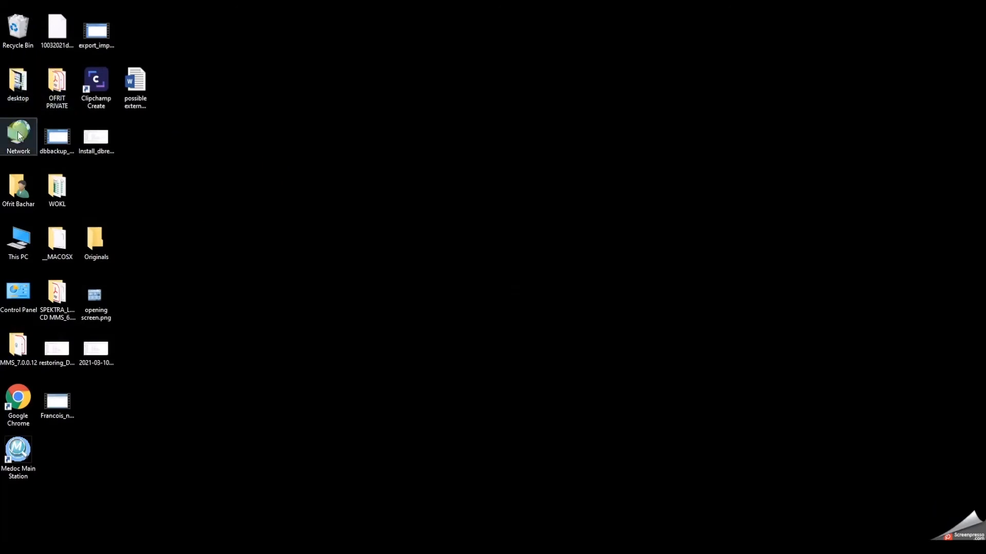
- Launch the new Medoc Main Station, log in to TSA 2 as administrator, and cancel the retry prompt
double_click(20, 447)
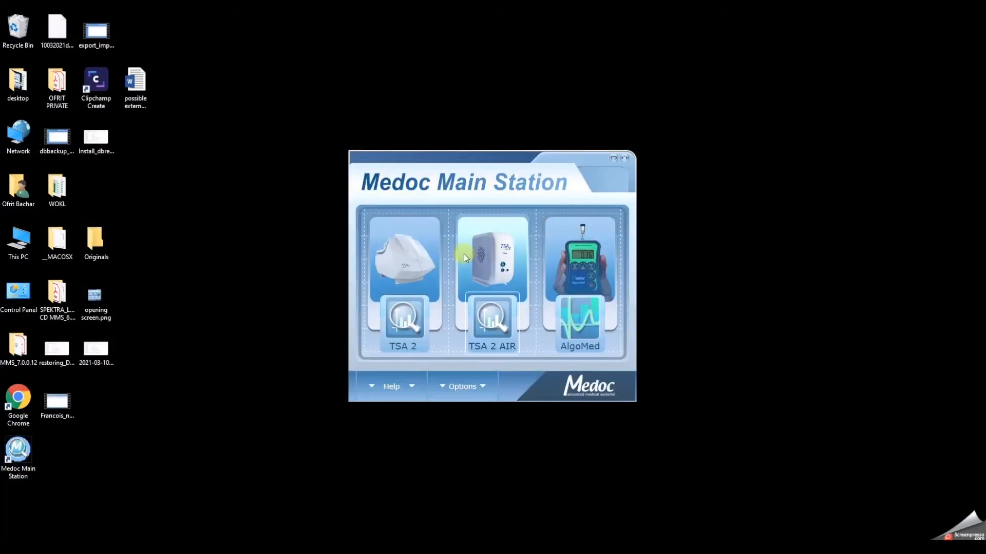
left_click(409, 330)
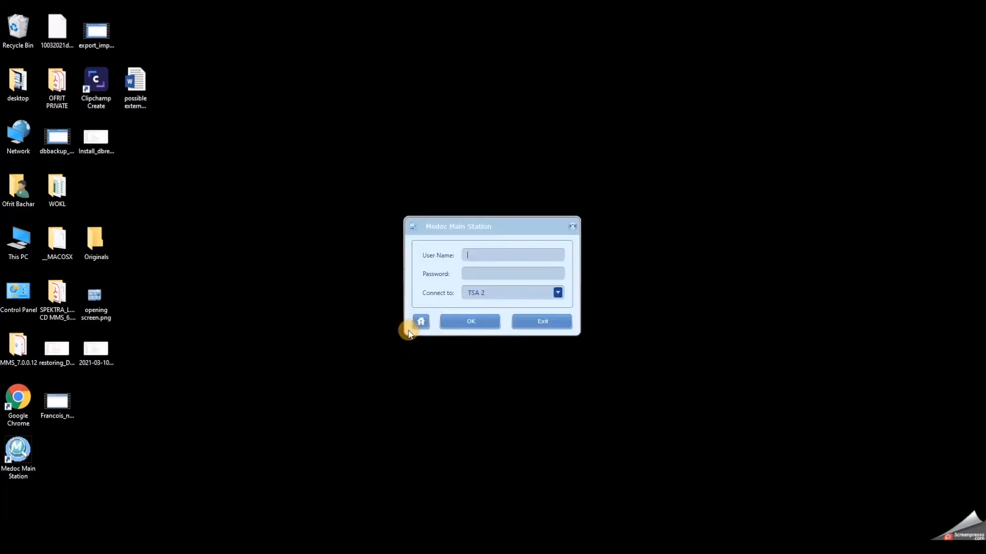
type("adm")
type("**")
type("**")
key("Return")
left_click(571, 305)
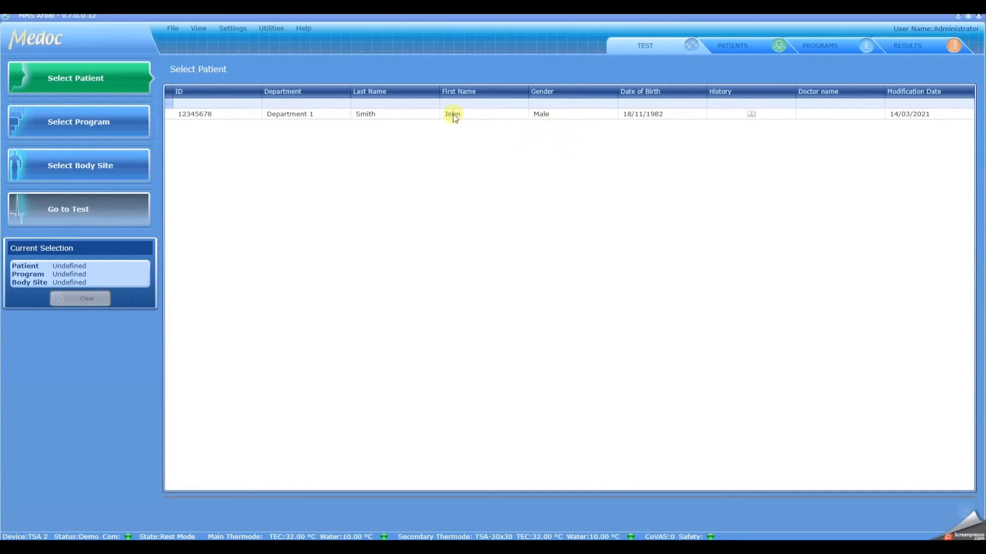
- Review the single patient, the TSA programs and four stored results, then close MMS Arbel
left_click(430, 116)
left_click(770, 47)
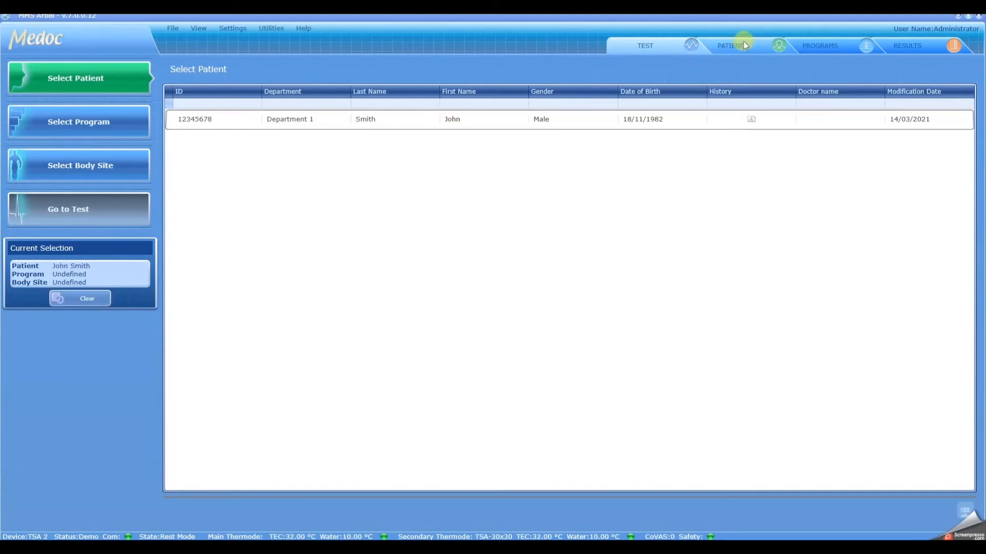
left_click(829, 46)
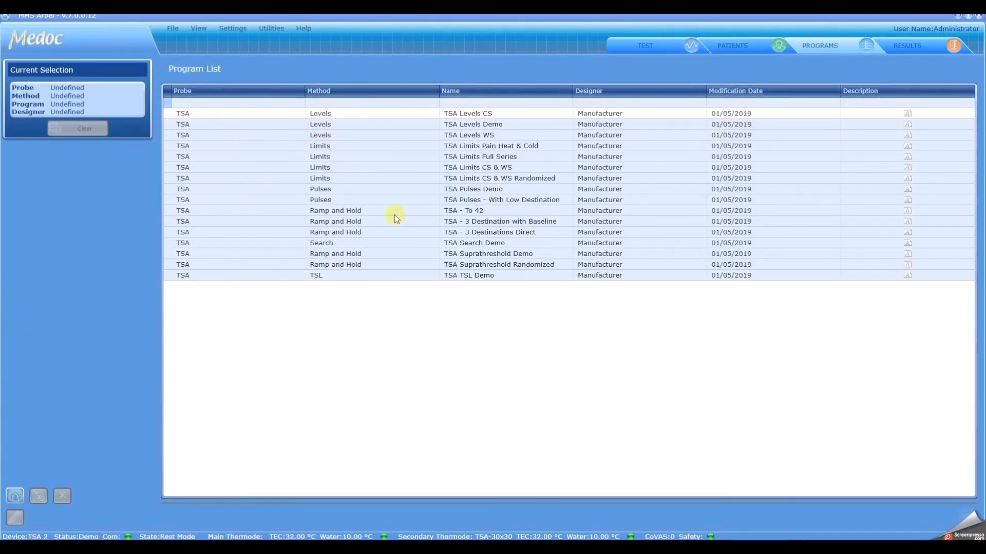
left_click(914, 47)
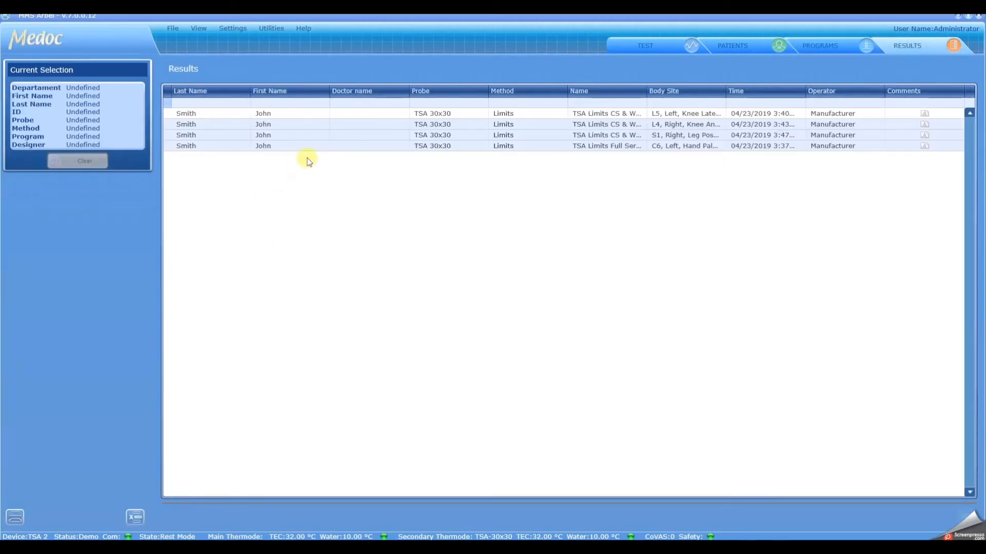
left_click(979, 17)
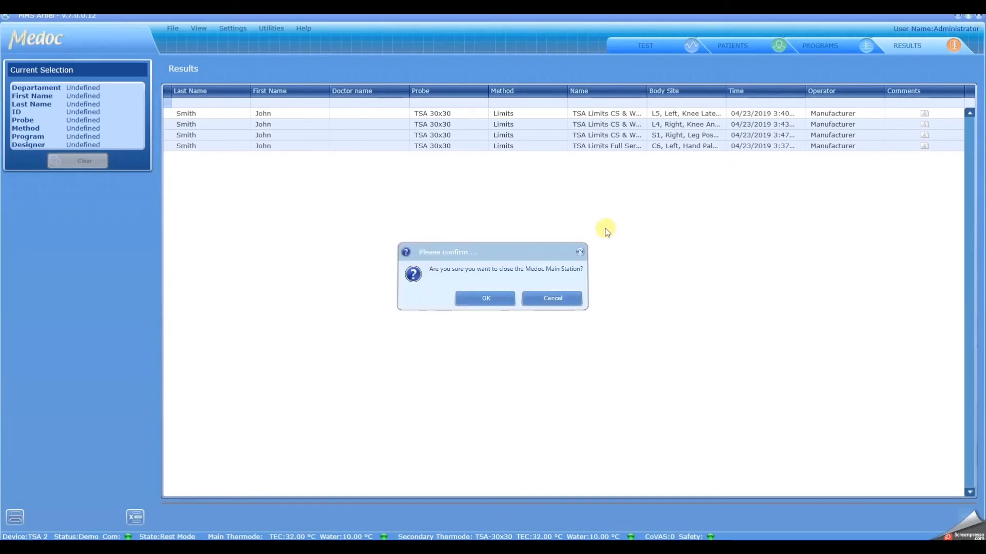
left_click(485, 299)
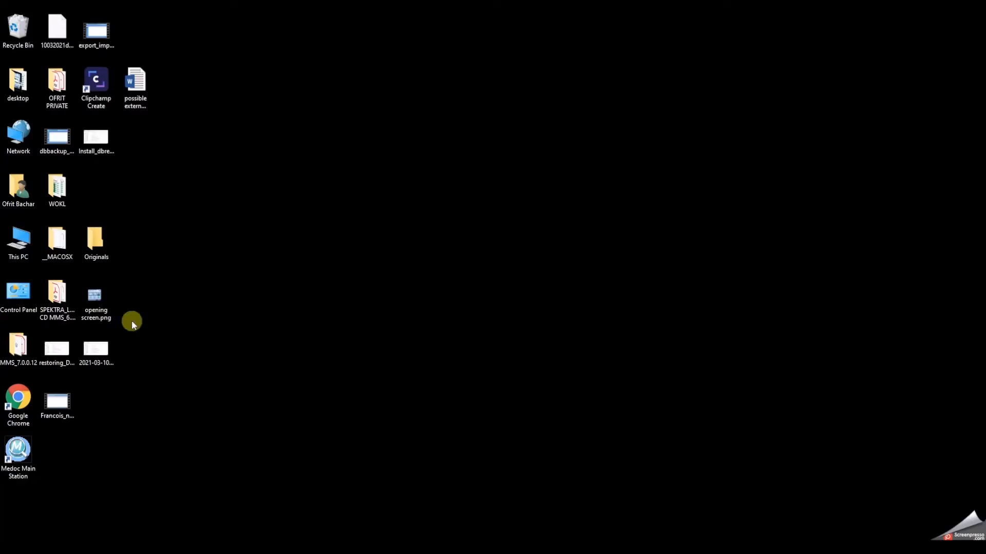
- Relaunch Medoc Main Station and open Database Utility from the launcher's Options
double_click(17, 451)
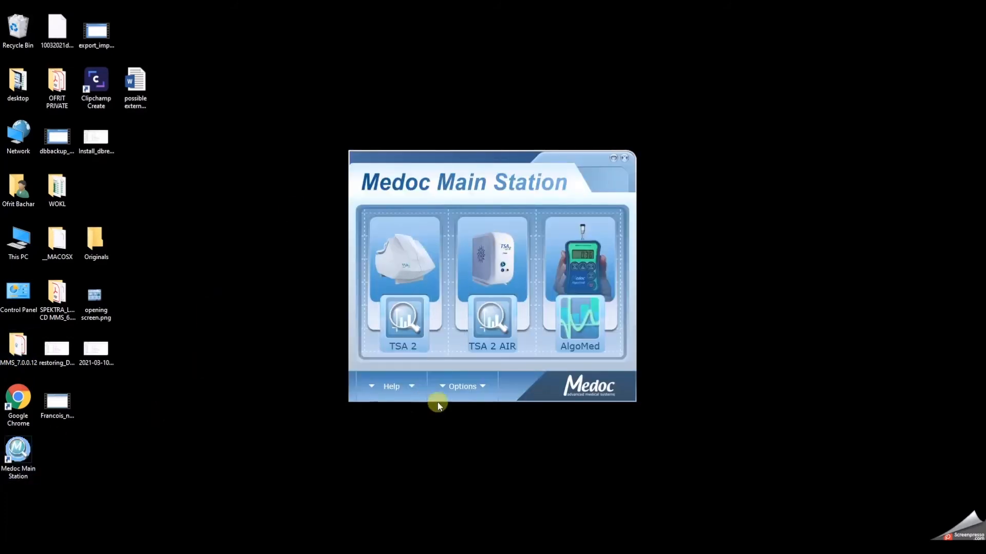
left_click(481, 388)
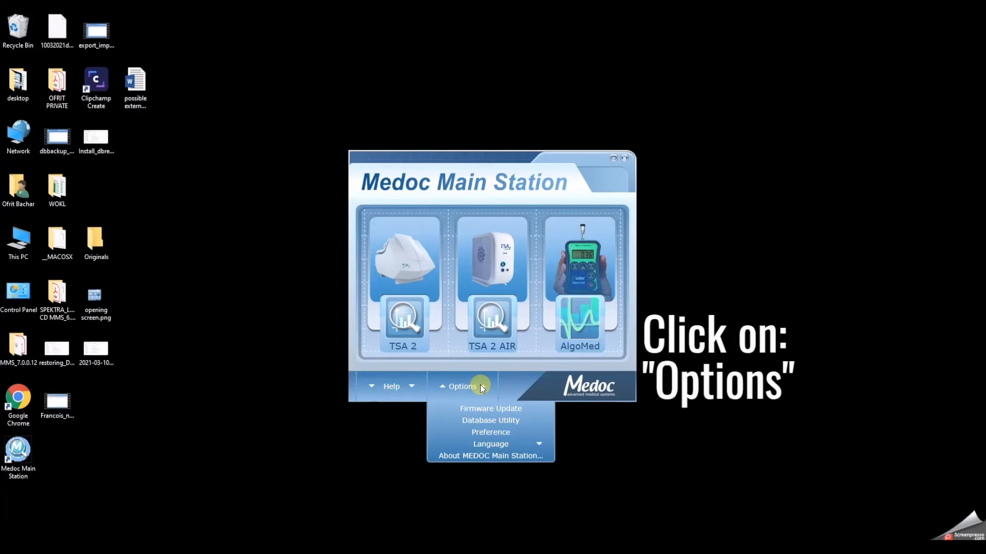
left_click(494, 422)
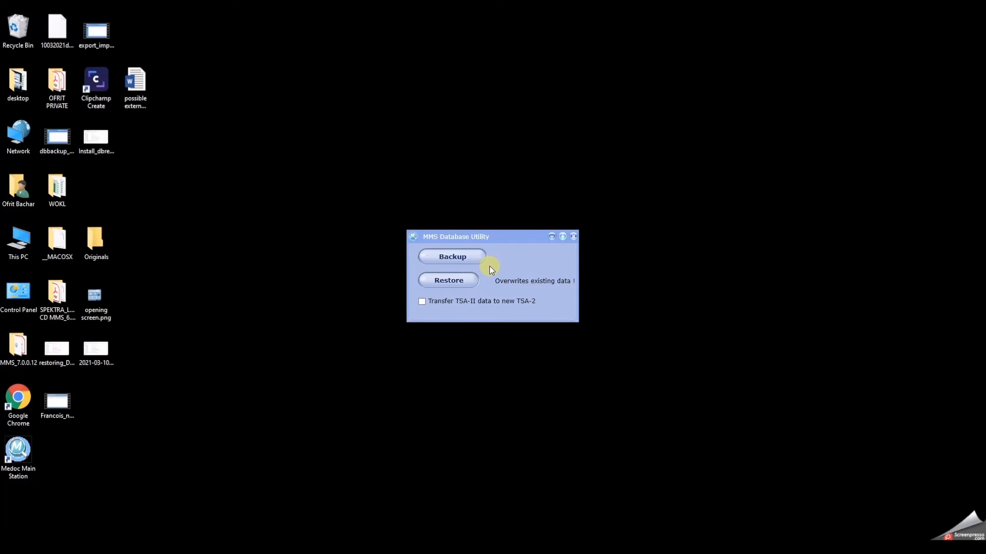
- Restore the database from 10032021db.sdf on the Desktop, overwriting current data, and acknowledge success
left_click(458, 282)
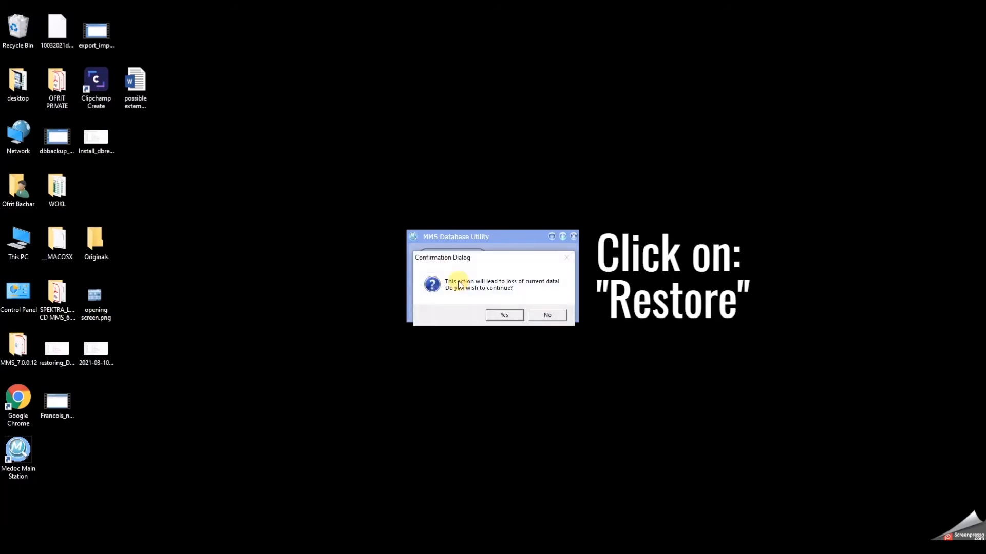
left_click(510, 315)
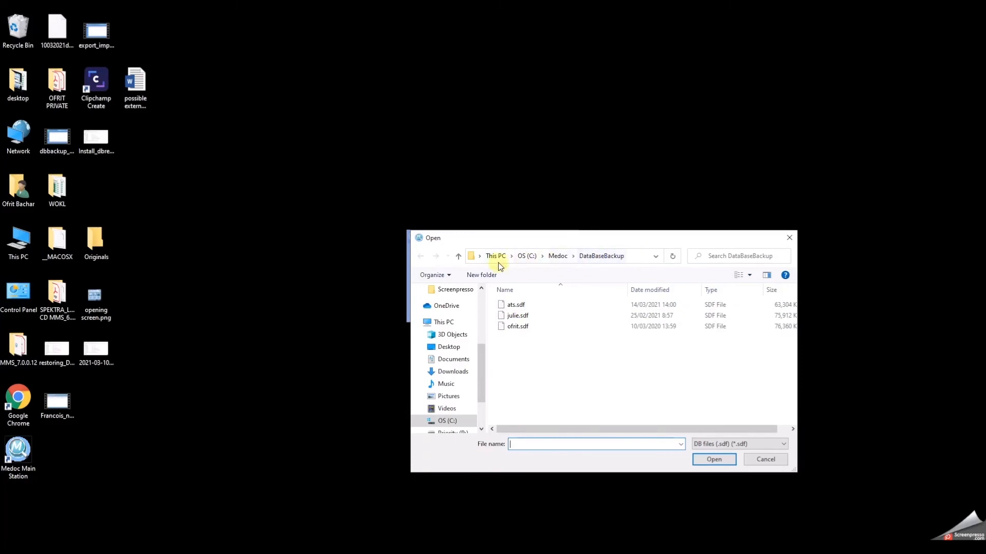
scroll(464, 348, "up", 4)
left_click(451, 350)
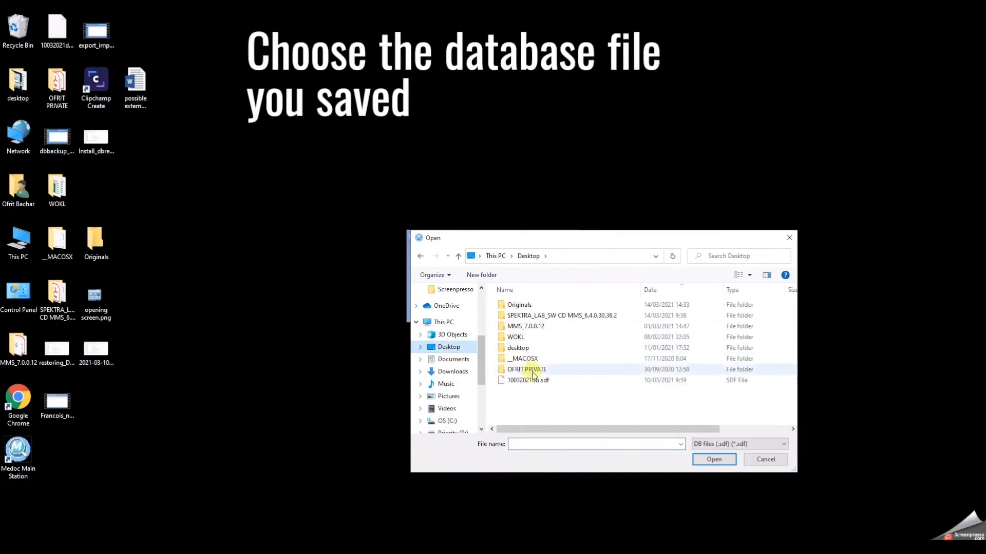
left_click(531, 379)
left_click(719, 458)
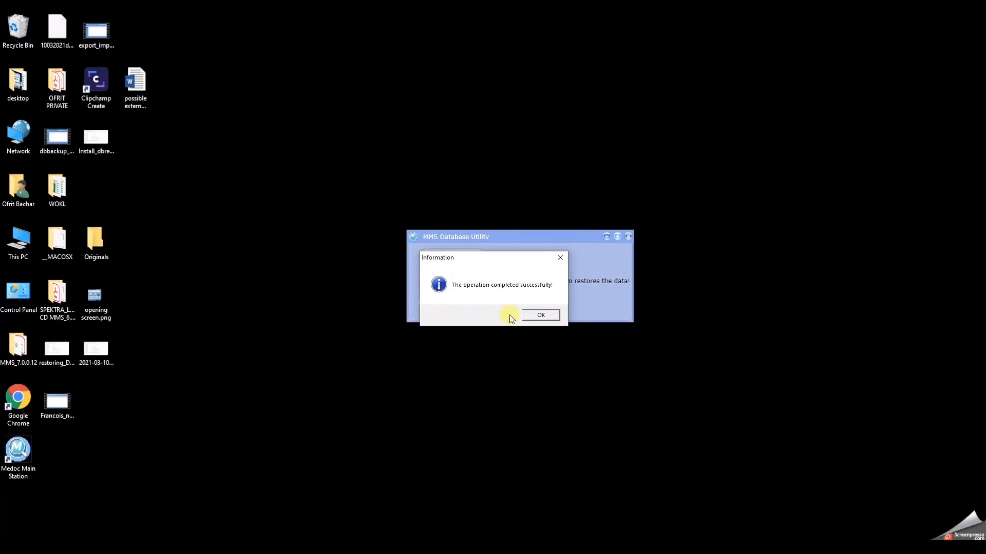
left_click(549, 316)
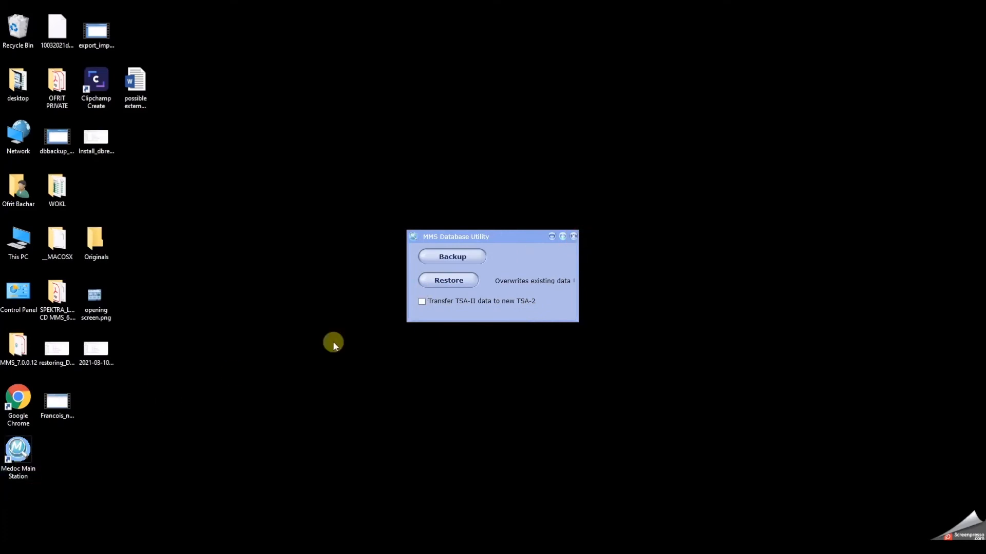
- Close the Database Utility and relaunch Medoc Main Station, choosing the TSA 2 device
left_click(573, 236)
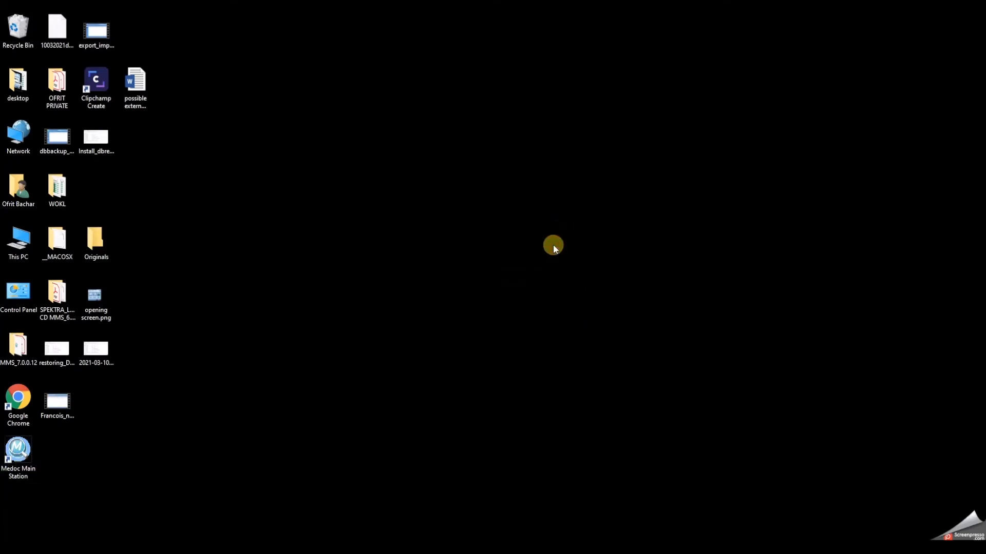
double_click(23, 452)
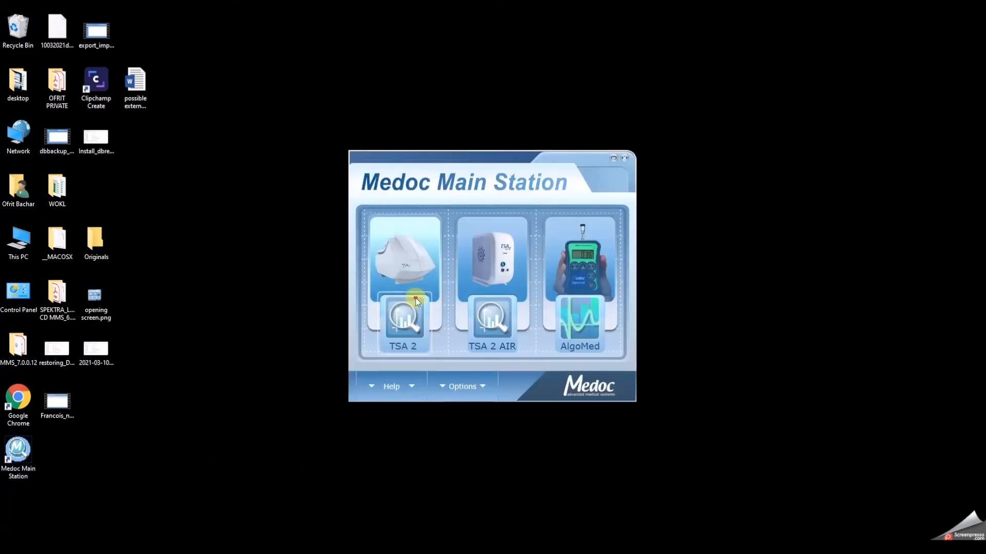
left_click(415, 298)
- Log in with the administrator username and password, then cancel the Please retry prompt
type("admin")
key("Tab")
type("admin")
key("Return")
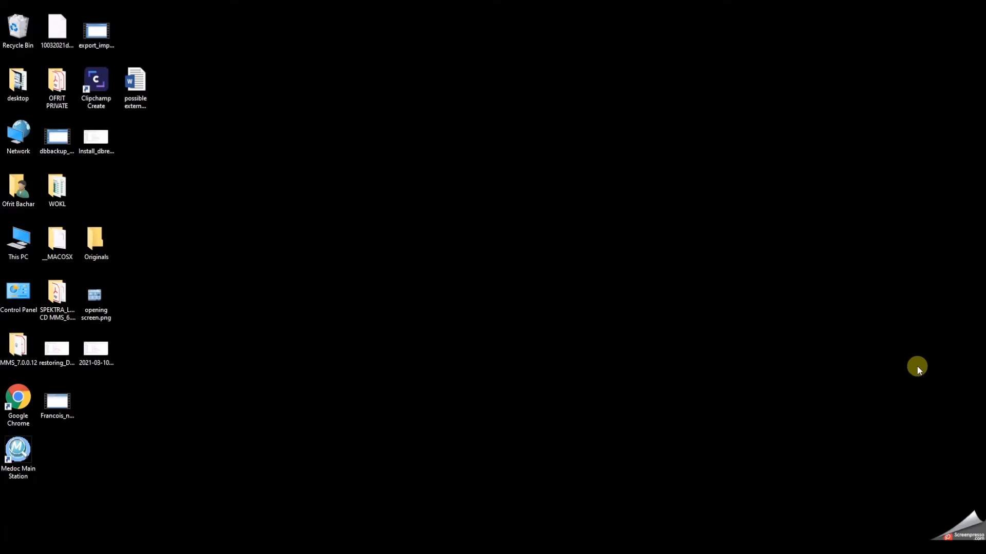
left_click(552, 303)
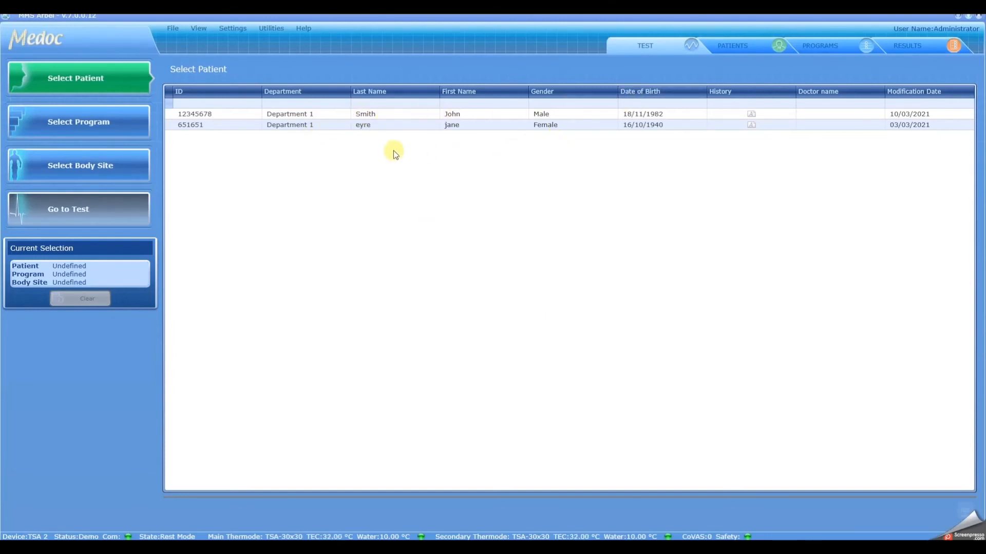
left_click(735, 44)
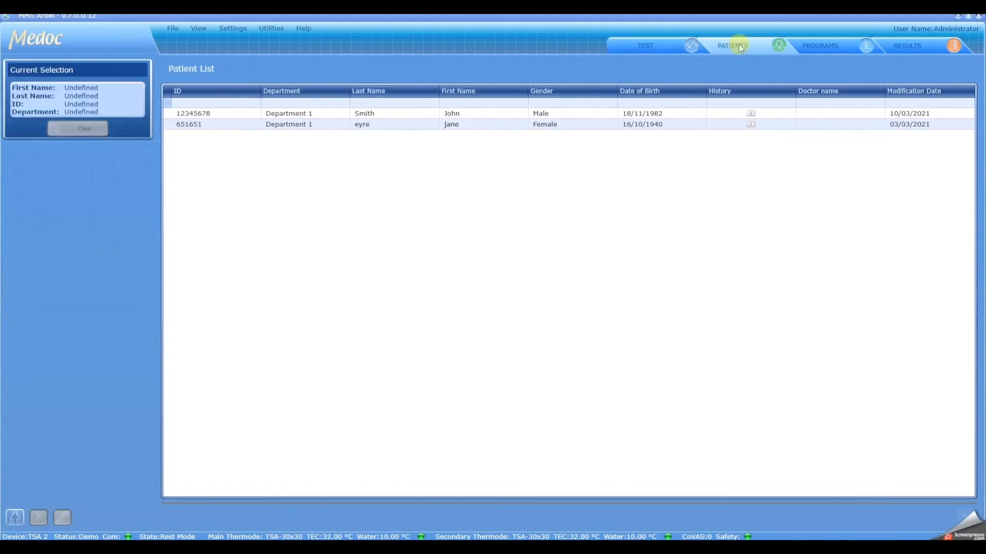
left_click(818, 46)
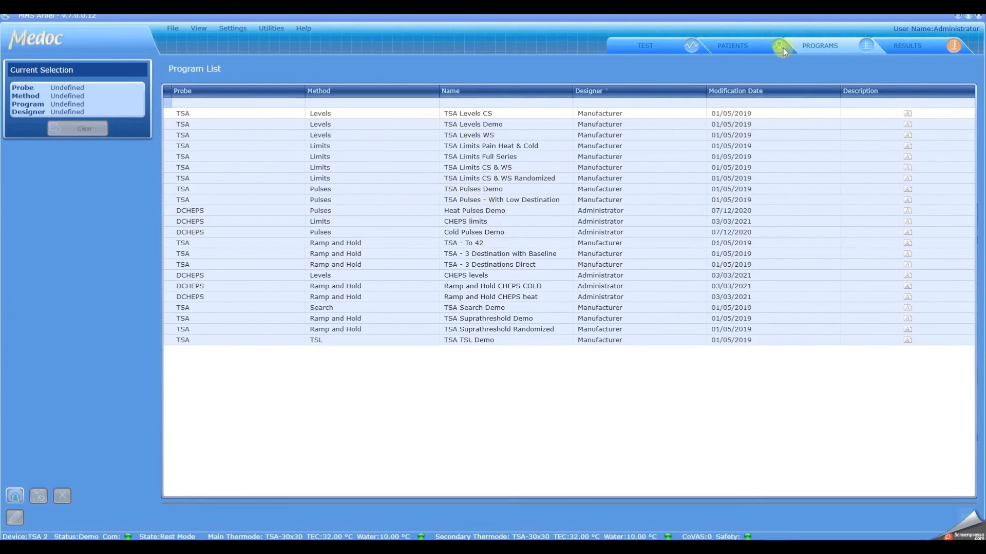
left_click(915, 46)
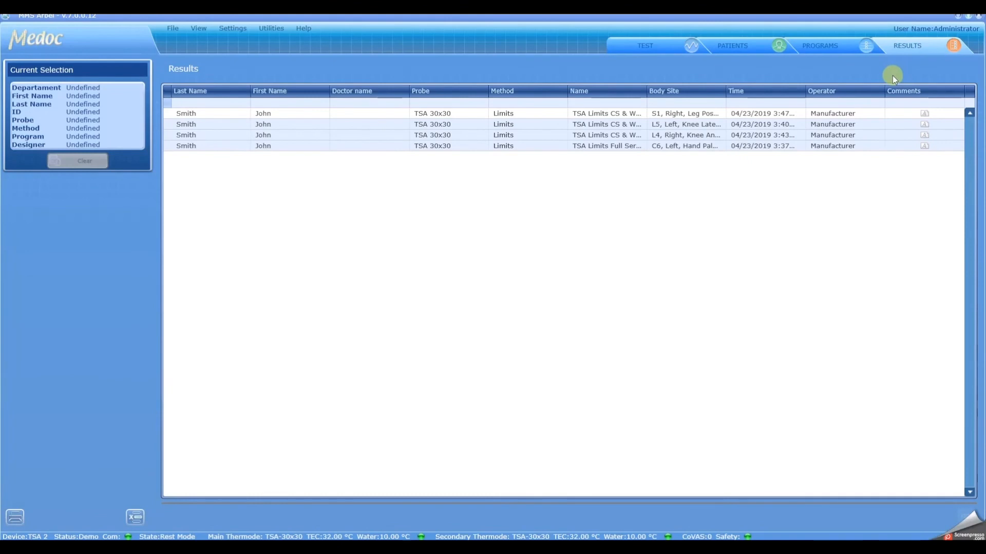
left_click(818, 46)
left_click(739, 47)
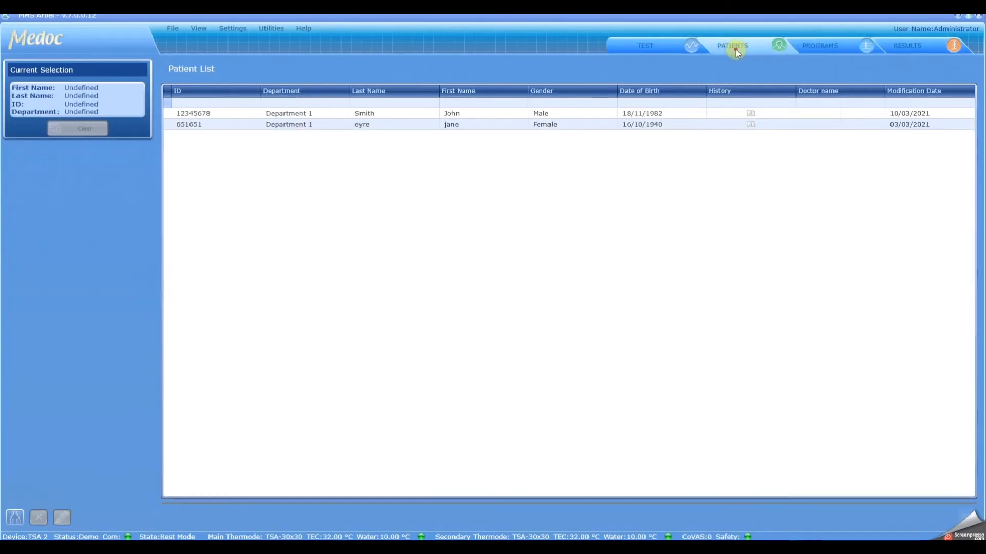
left_click(654, 51)
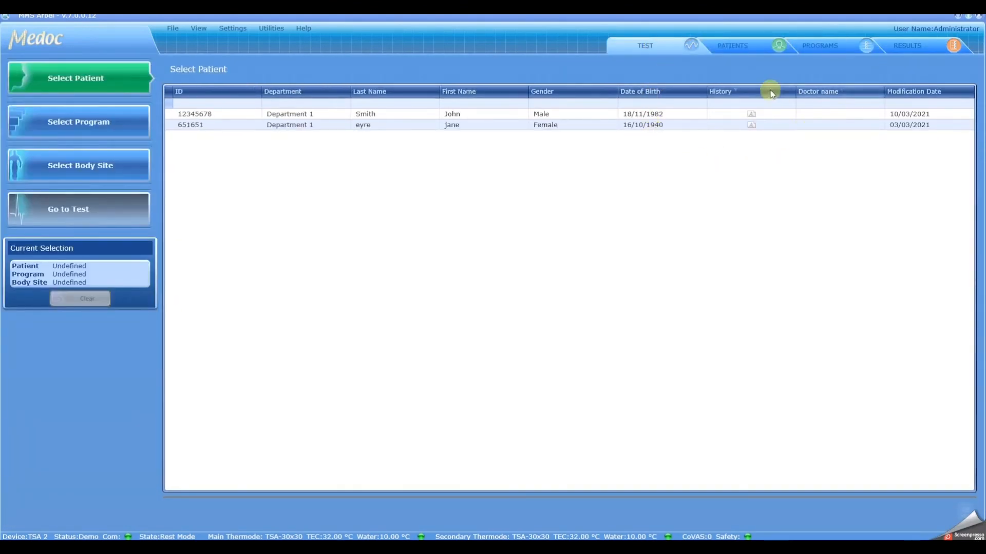